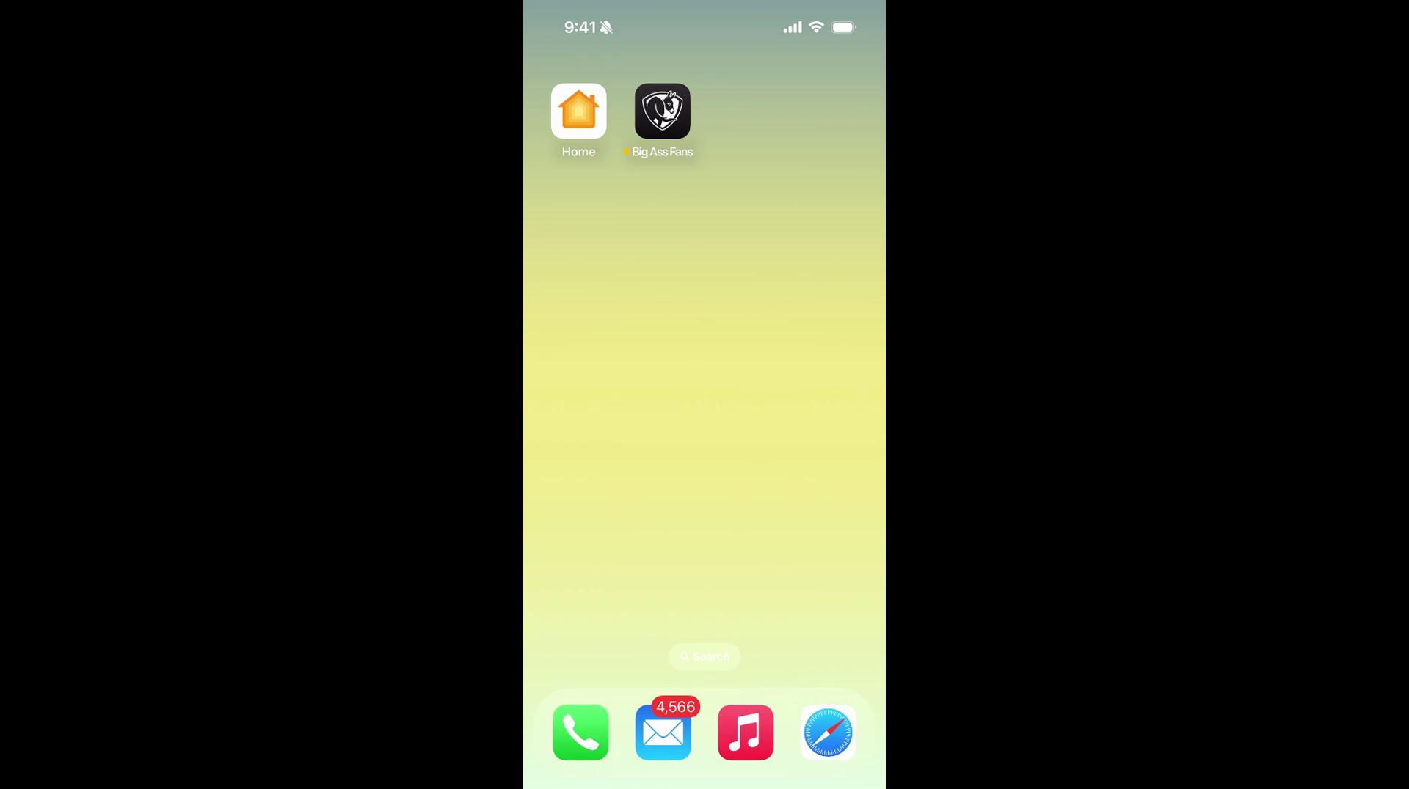
Open the Big Ass Fans app's navigation menu to reach the Matter setup codes
click(662, 111)
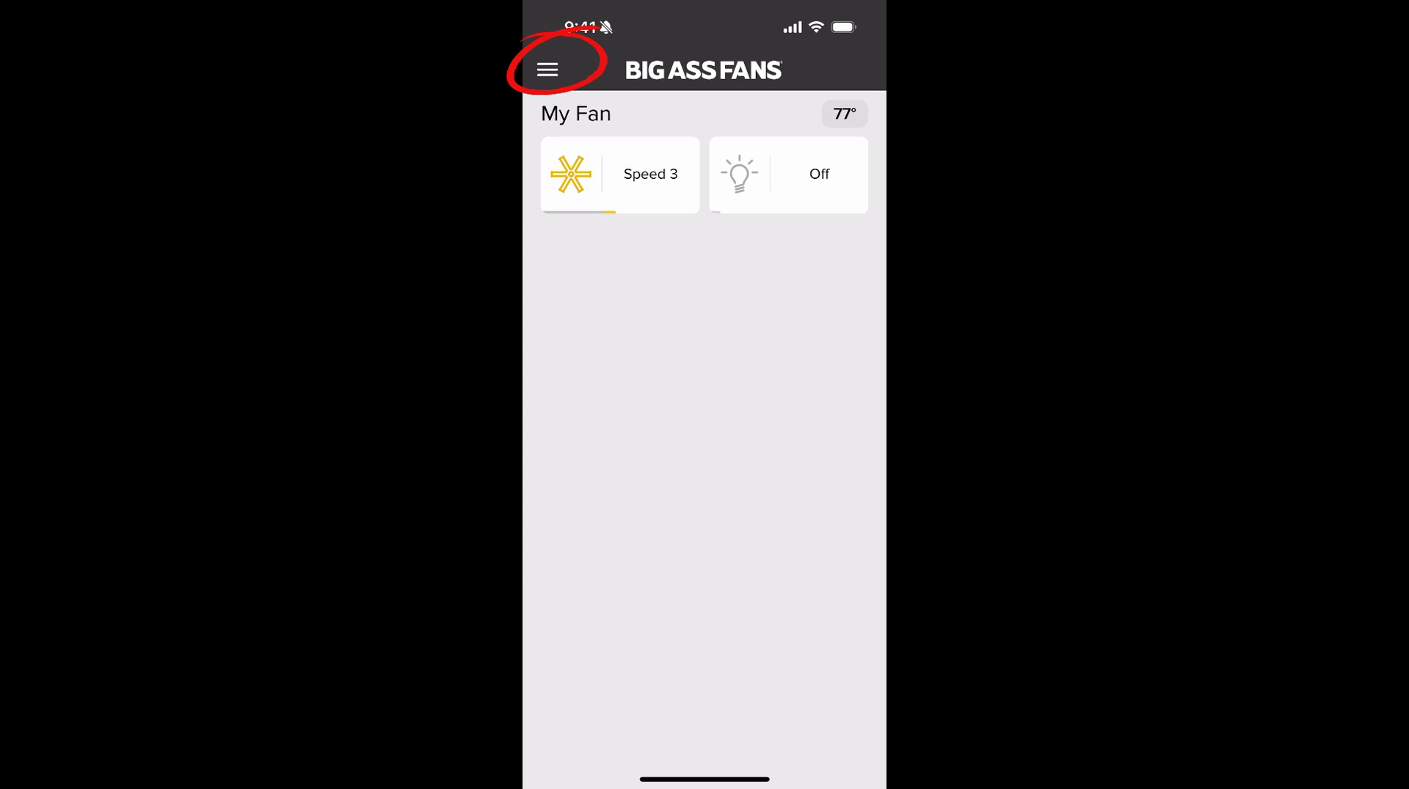
click(547, 70)
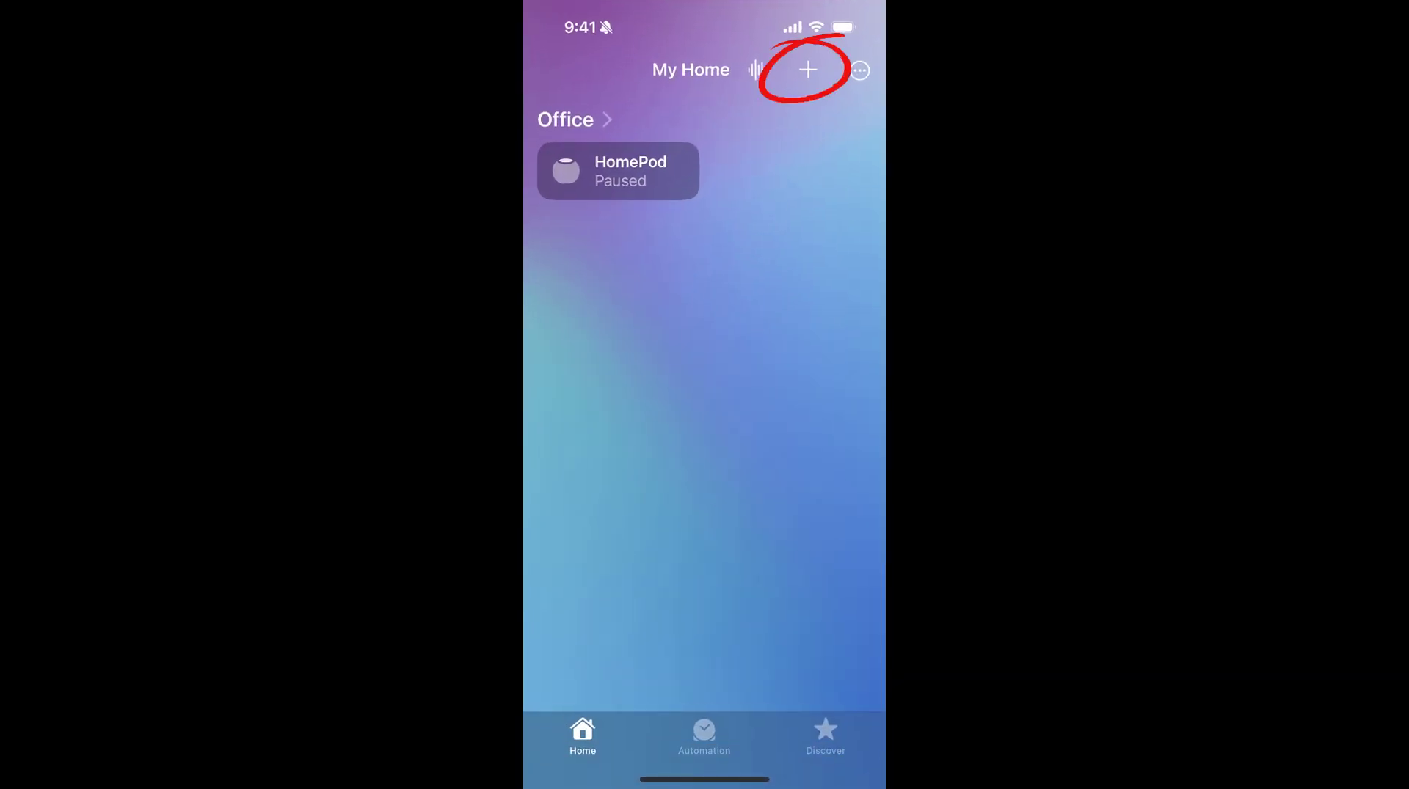
Start adding an accessory in Home and show the other nearby Matter accessories
click(807, 70)
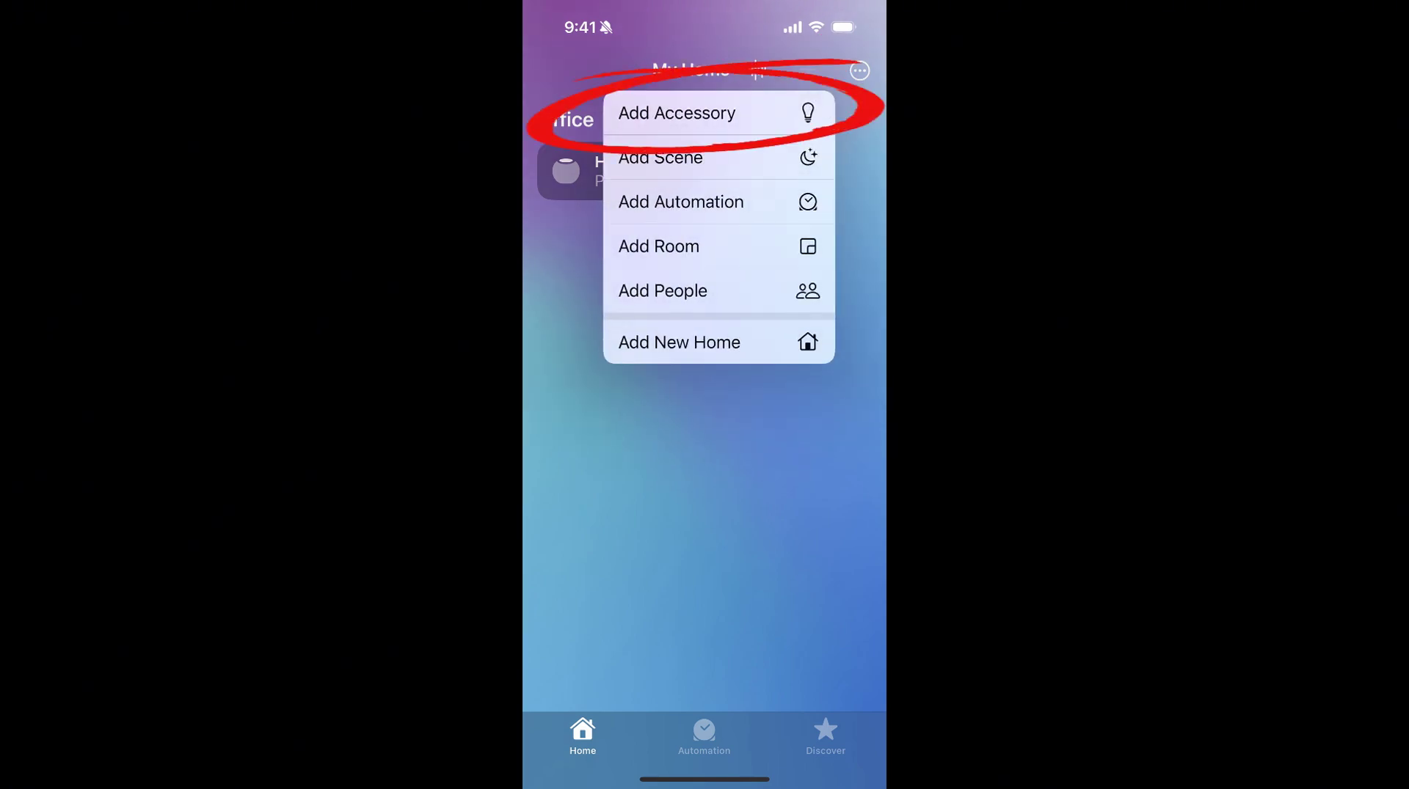
click(677, 113)
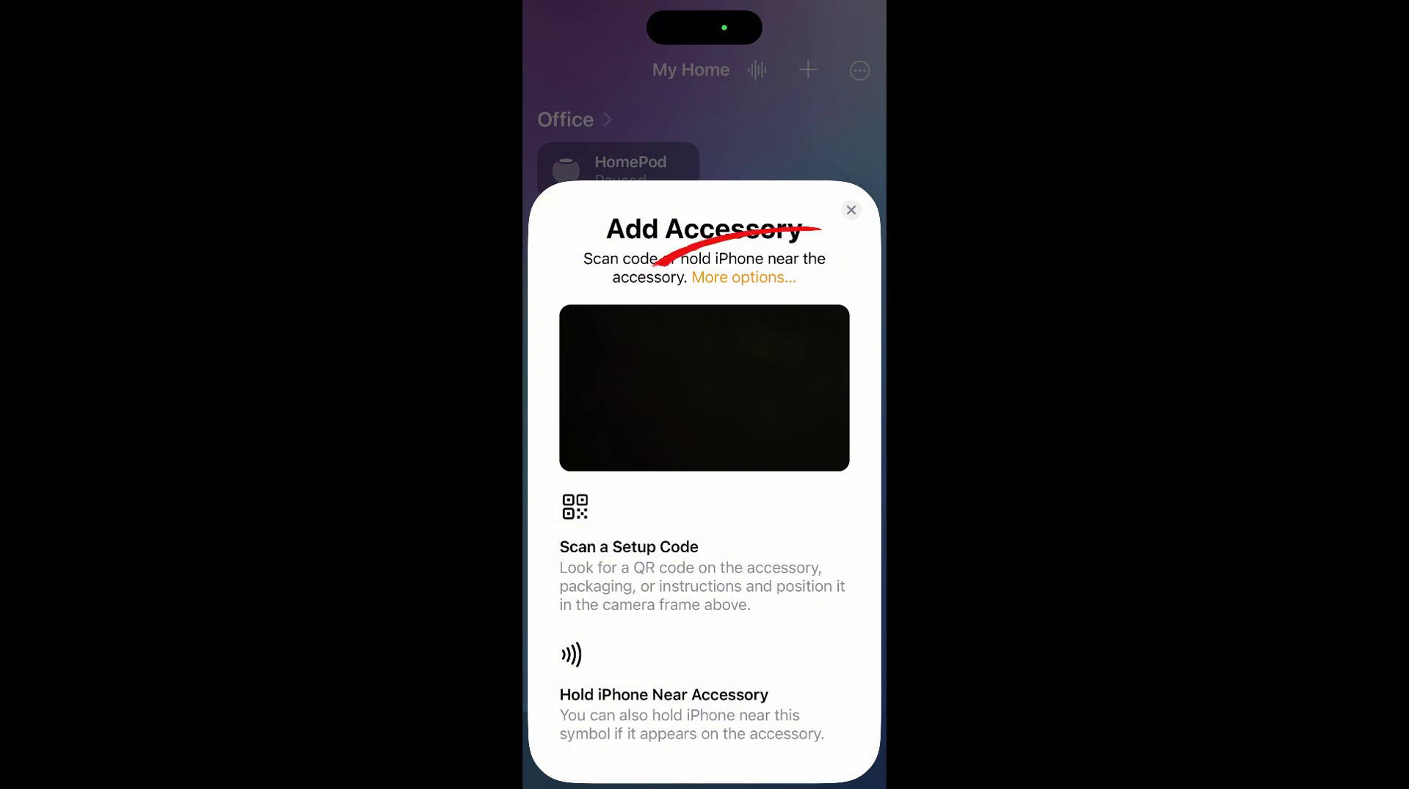
click(741, 277)
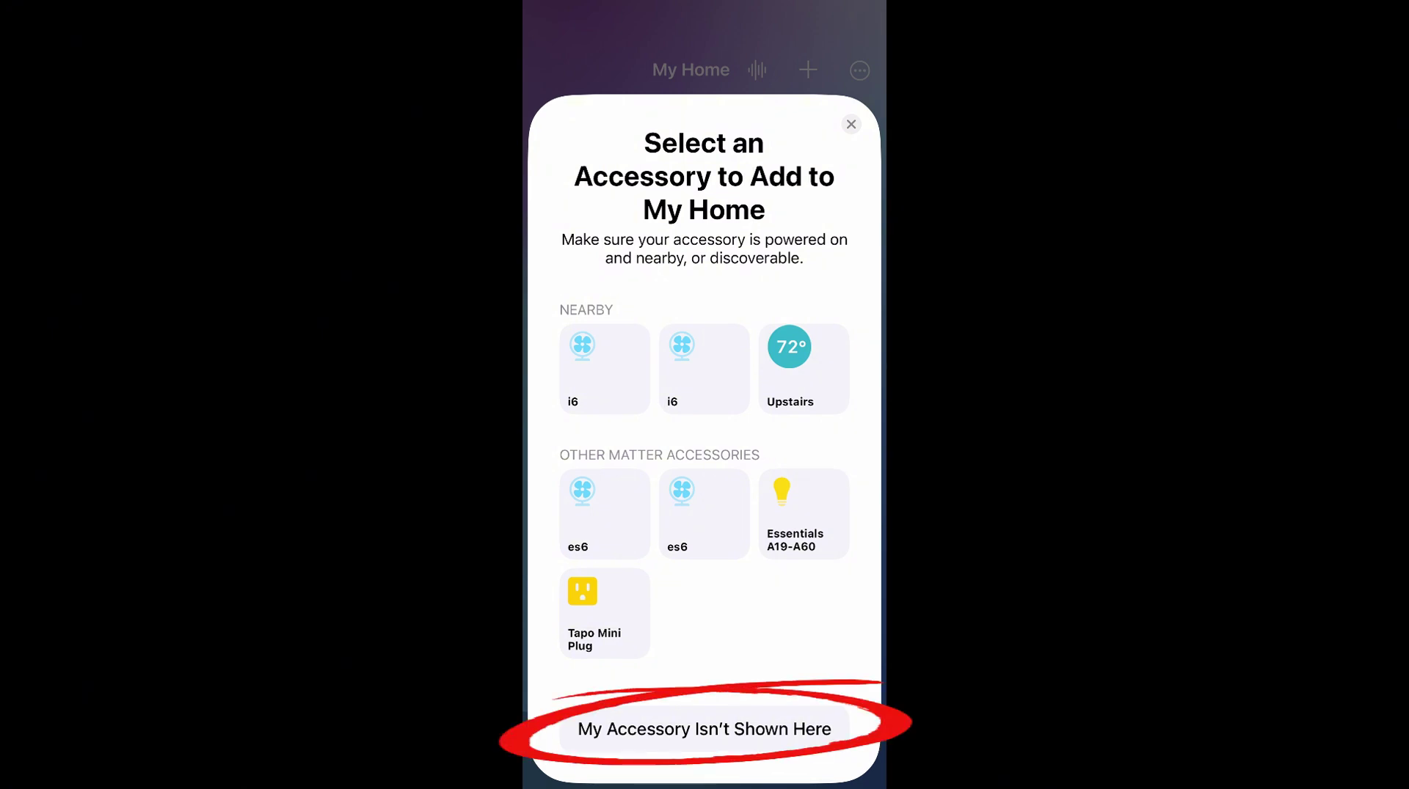
click(705, 729)
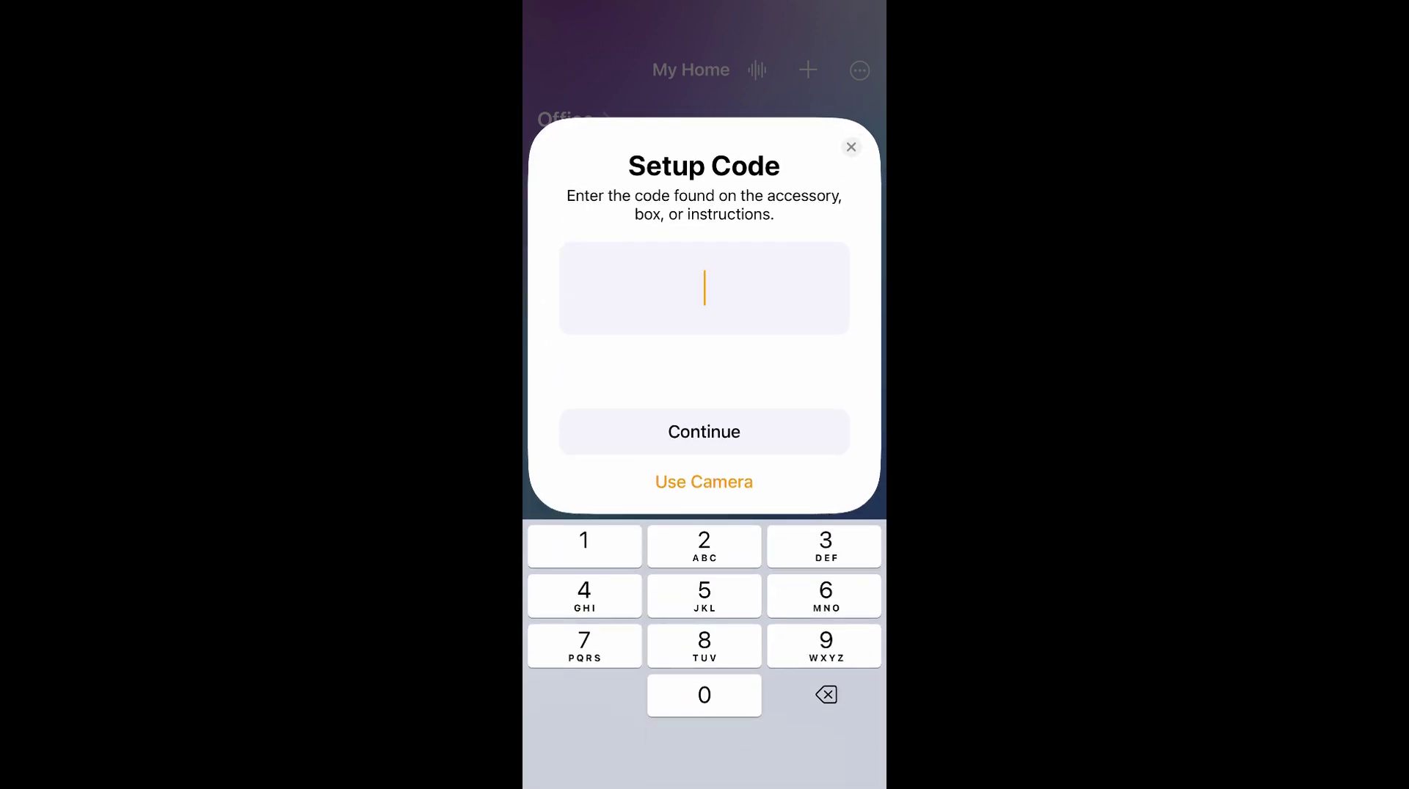
mouse_move(704, 287)
mouse_down()
mouse_move(675, 273)
mouse_move(703, 286)
mouse_up()
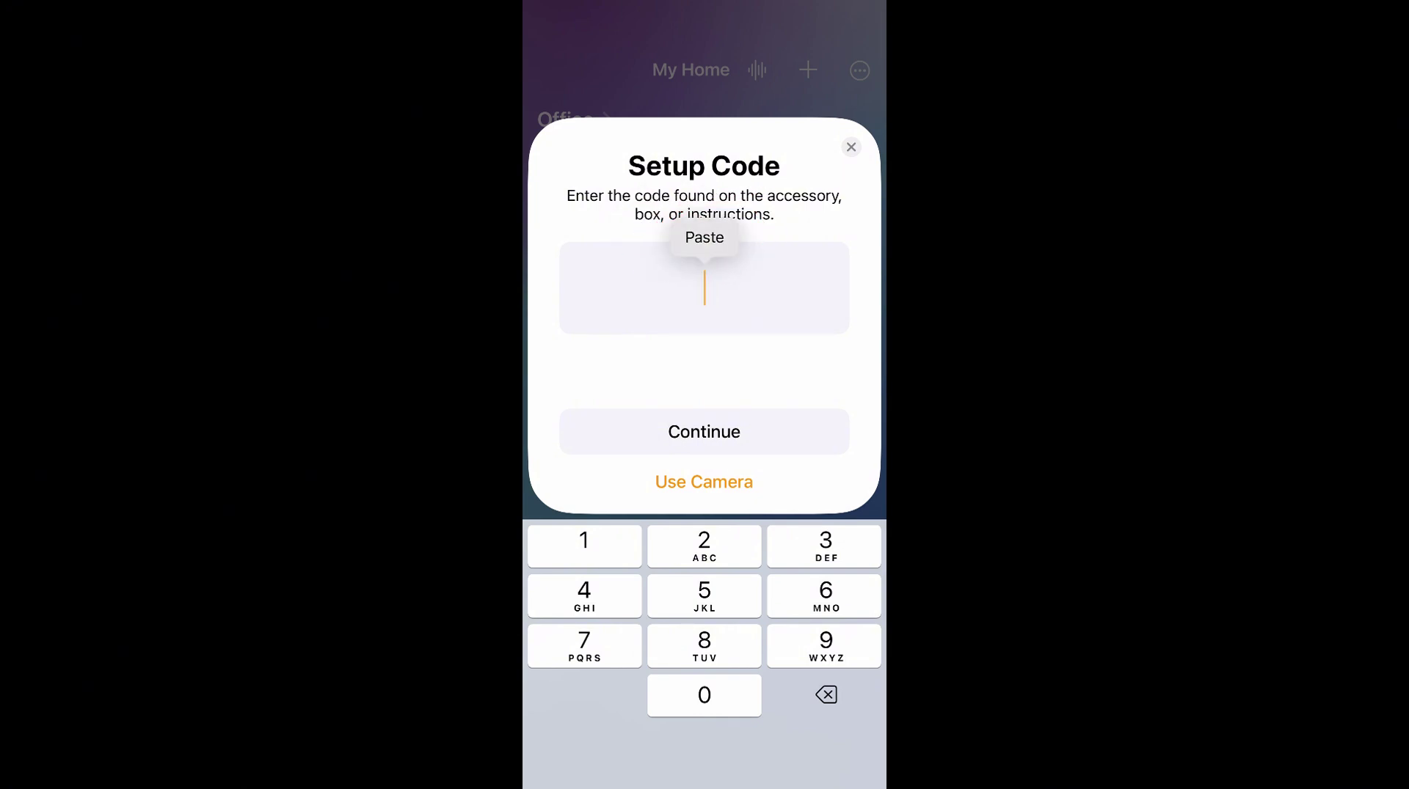
click(704, 237)
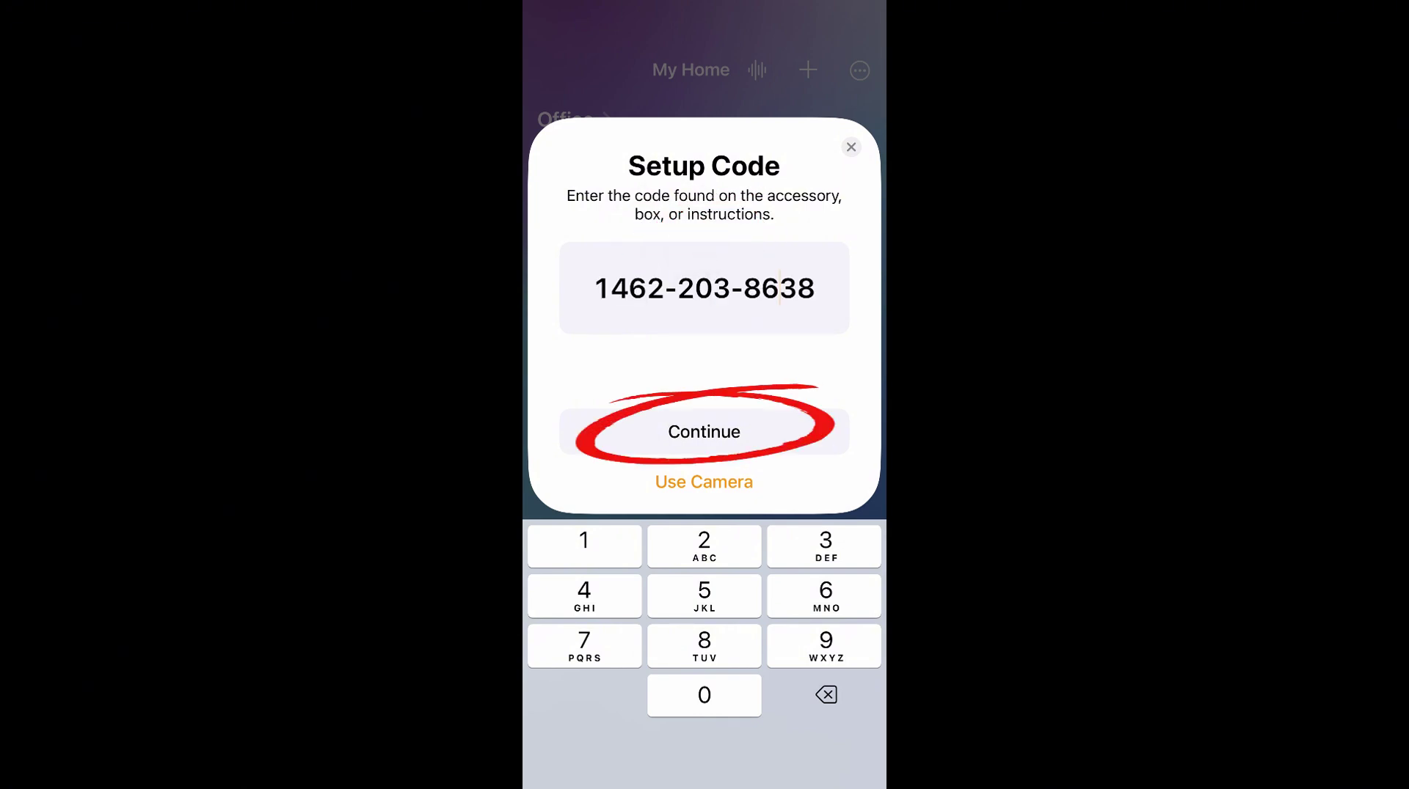
click(704, 432)
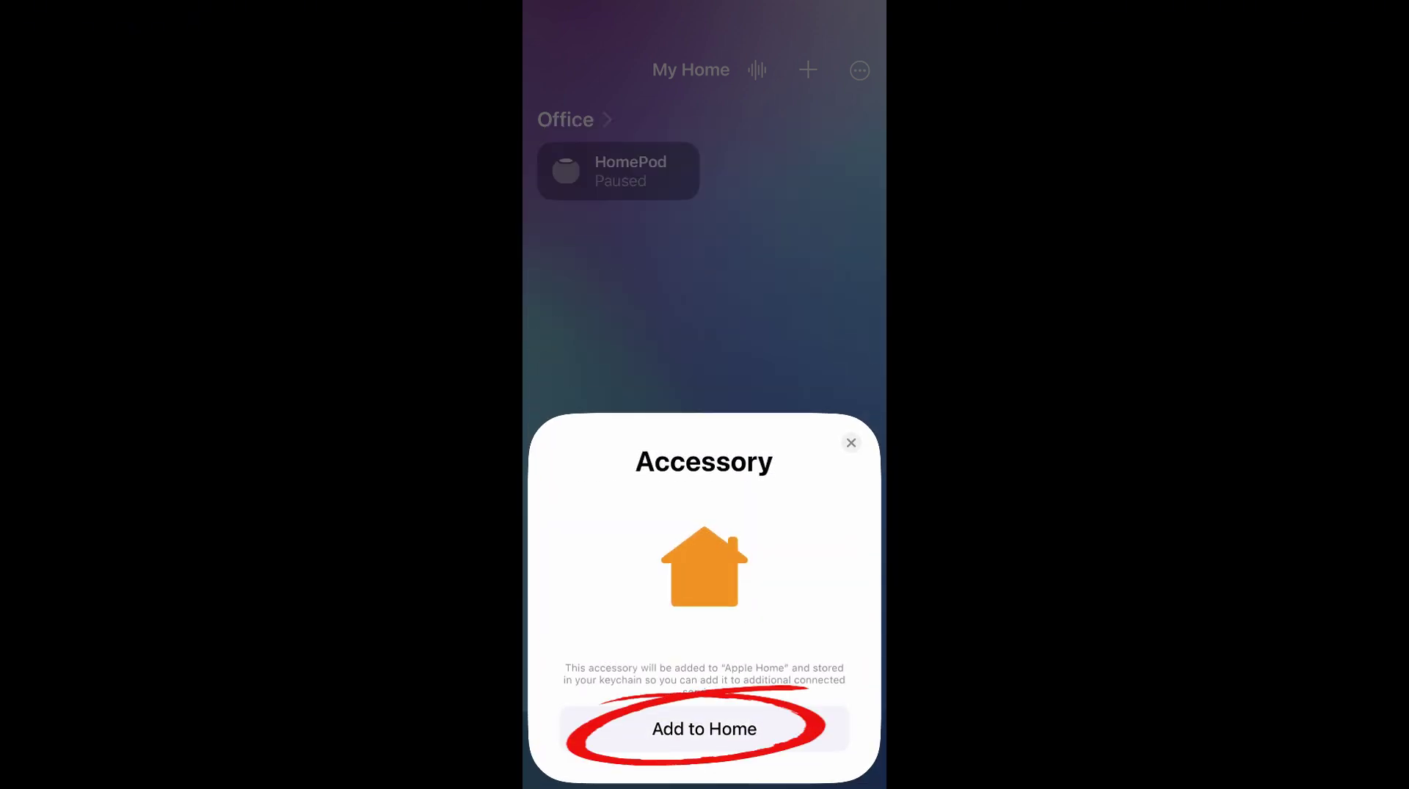
Add the fan accessory to My Home
click(704, 729)
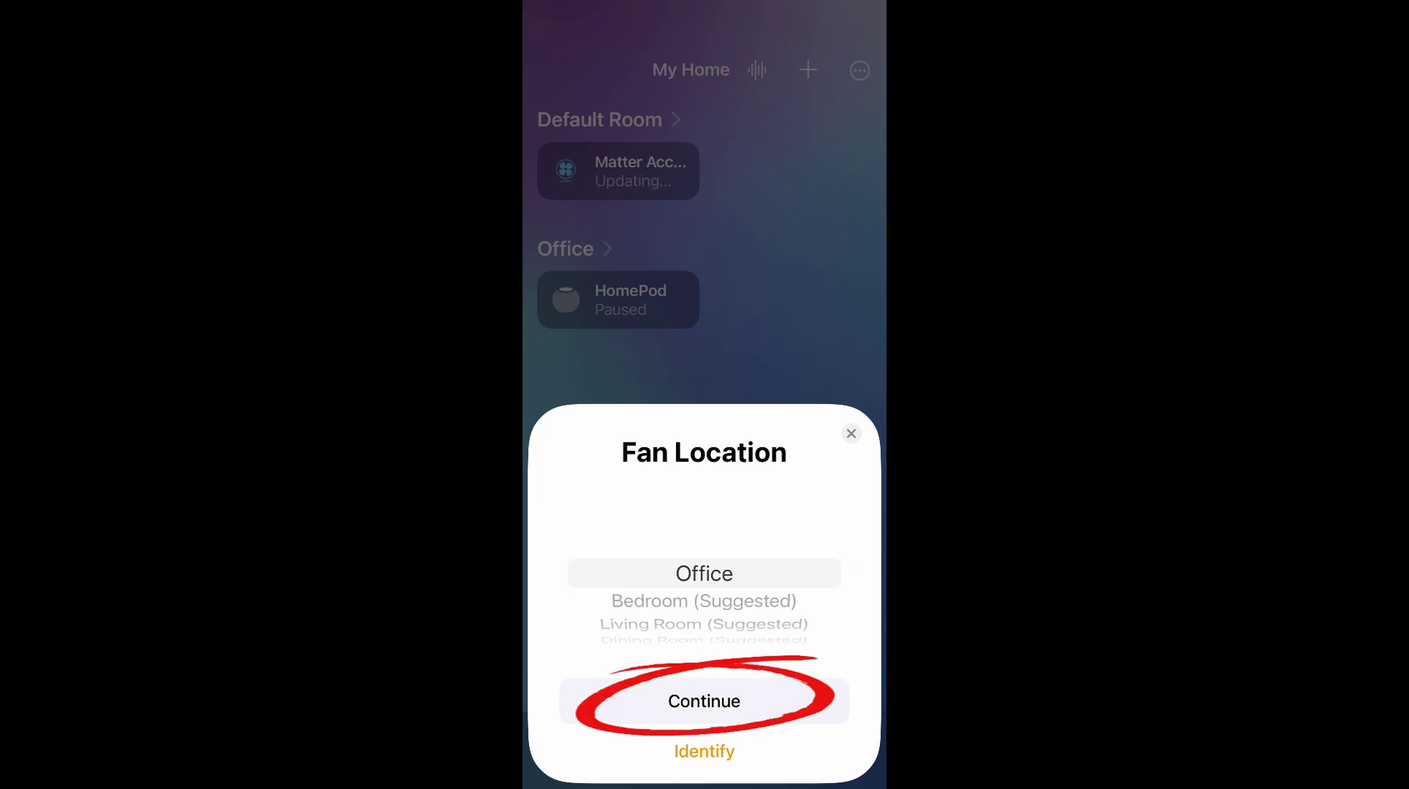
Confirm Office as the fan's location and rename it 'i6 Fan'
click(704, 701)
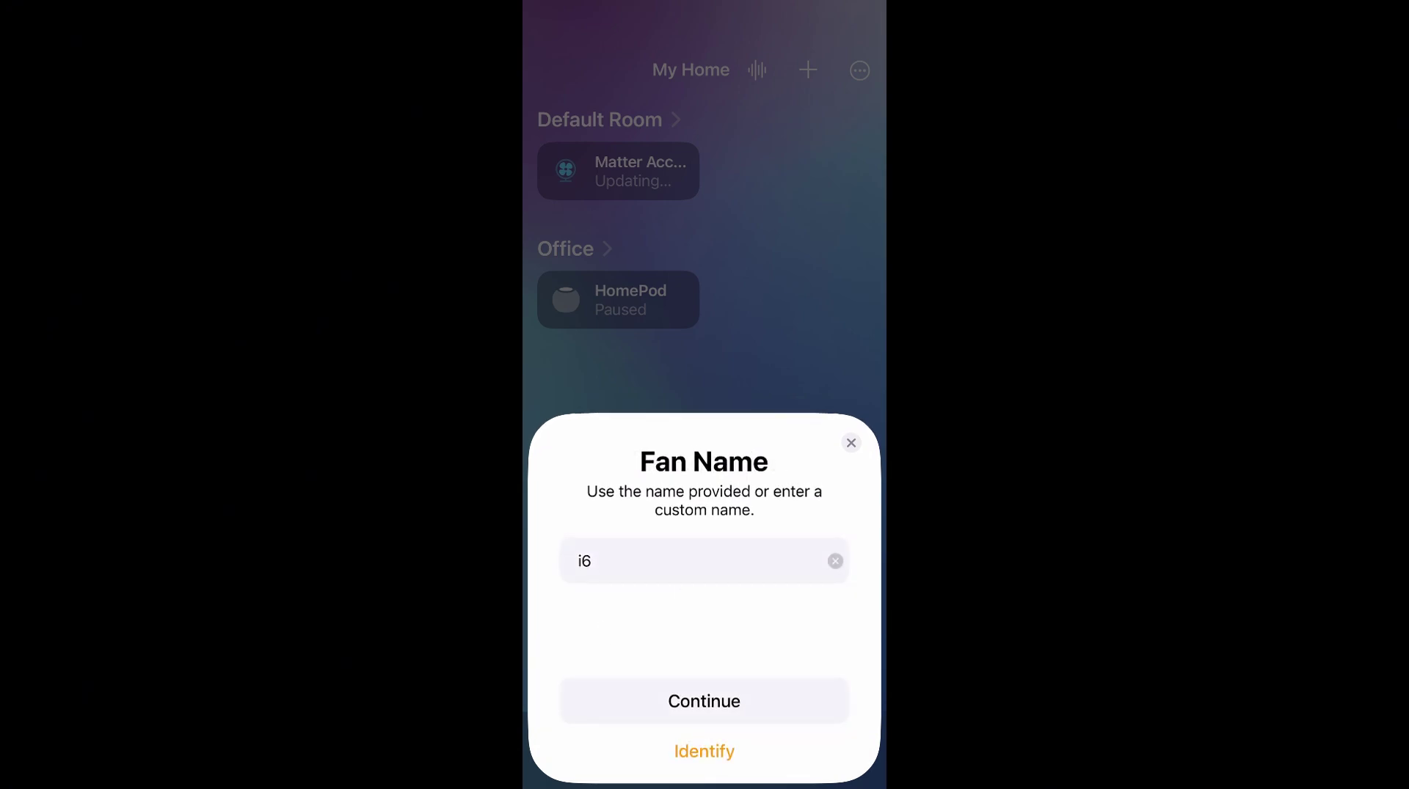
click(660, 562)
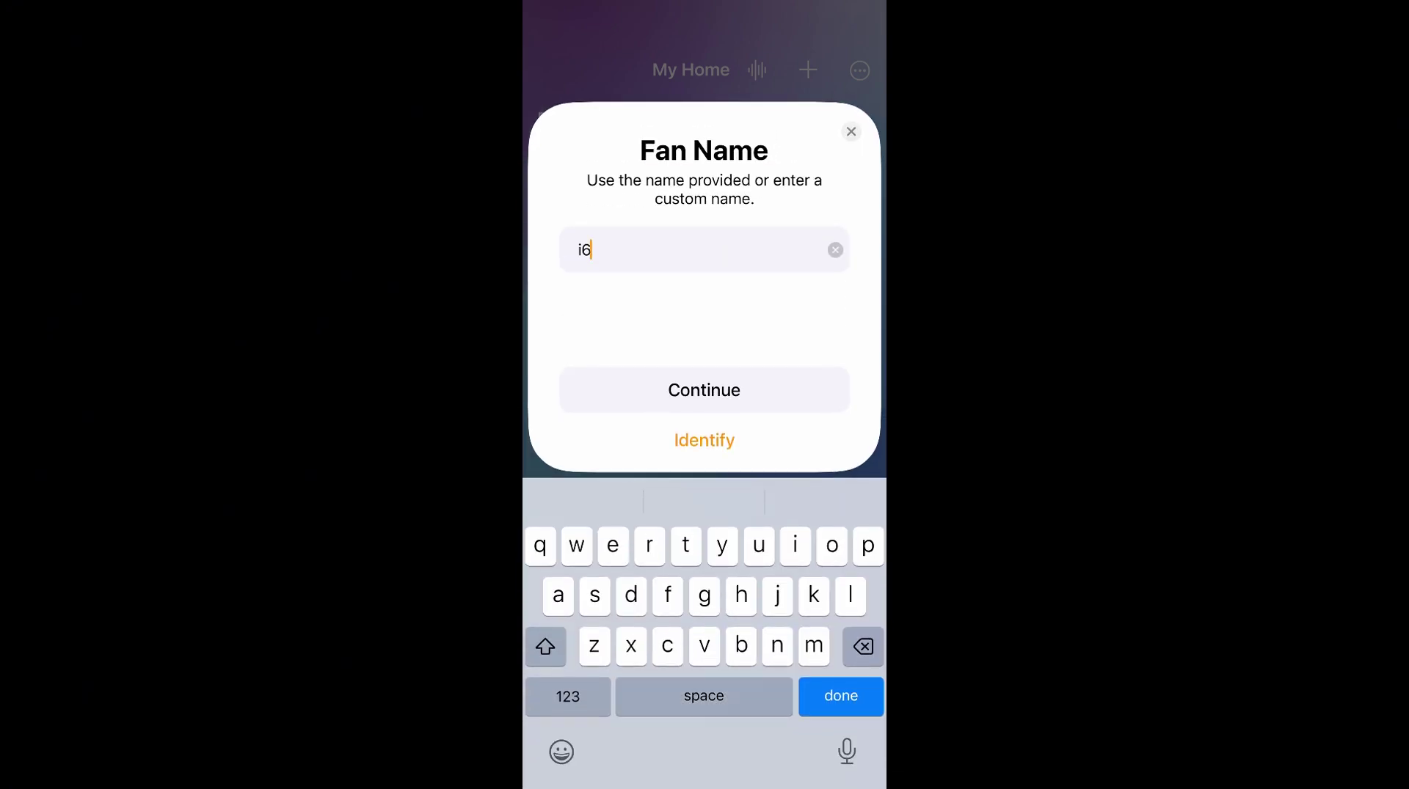
text(Fan)
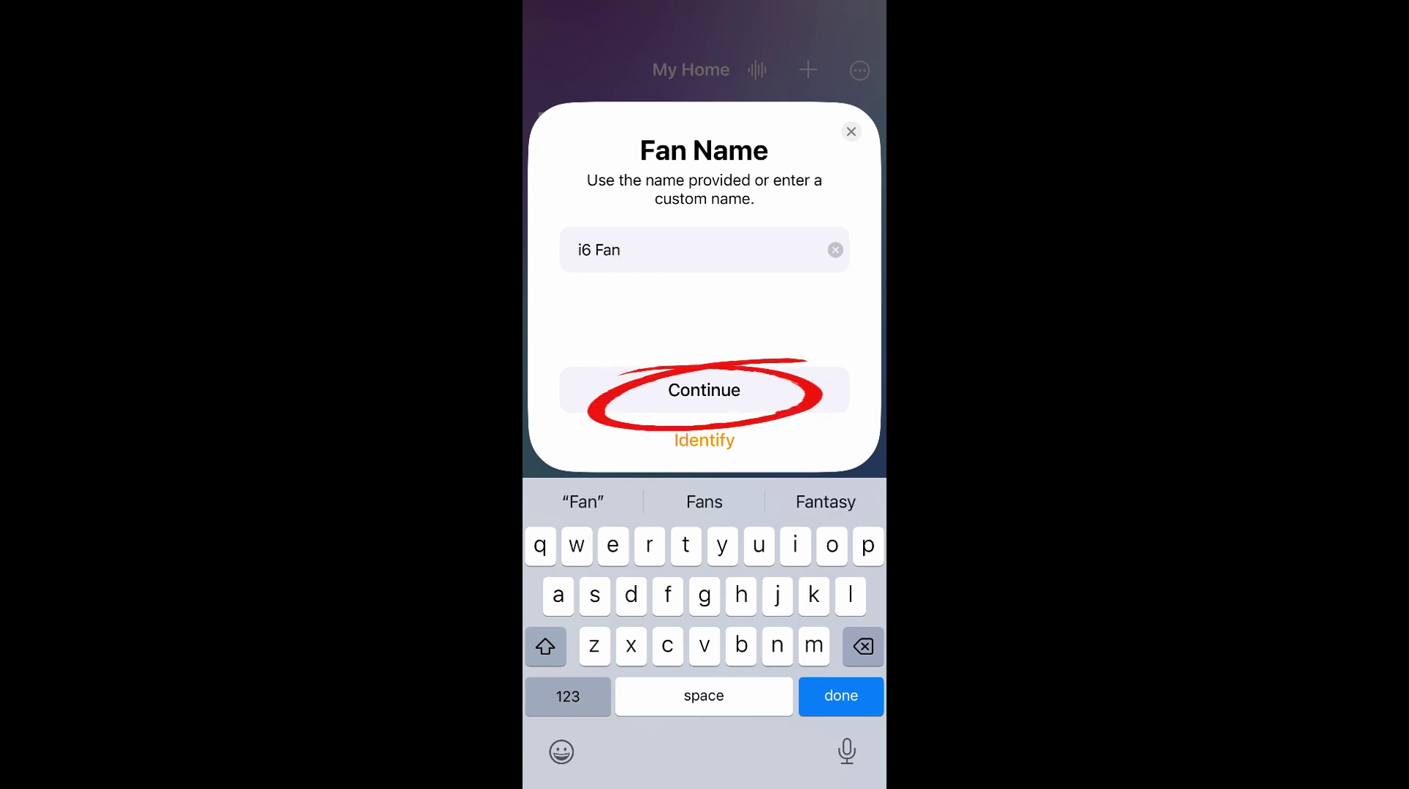
click(704, 390)
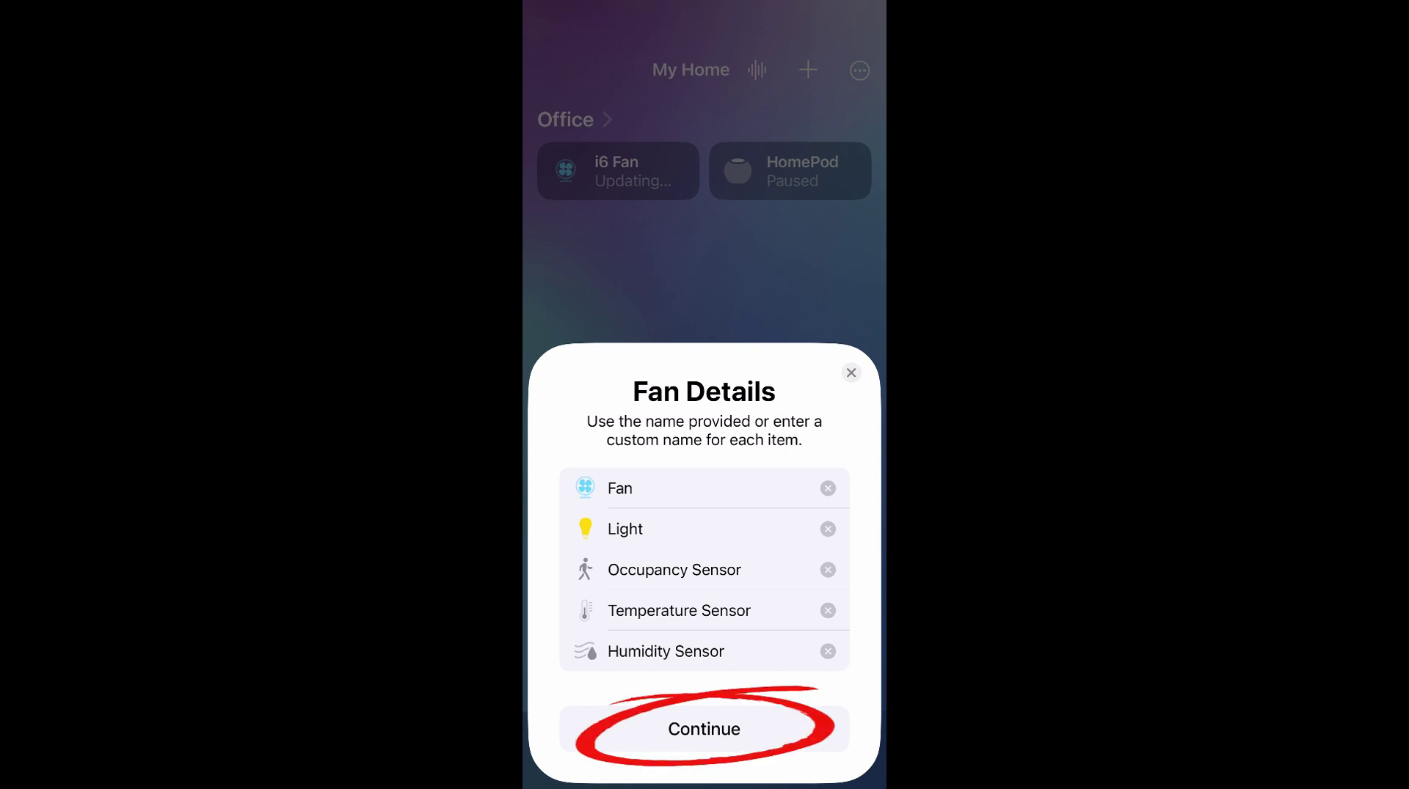
Keep the default fan part names and leave the suggested automations off
click(704, 730)
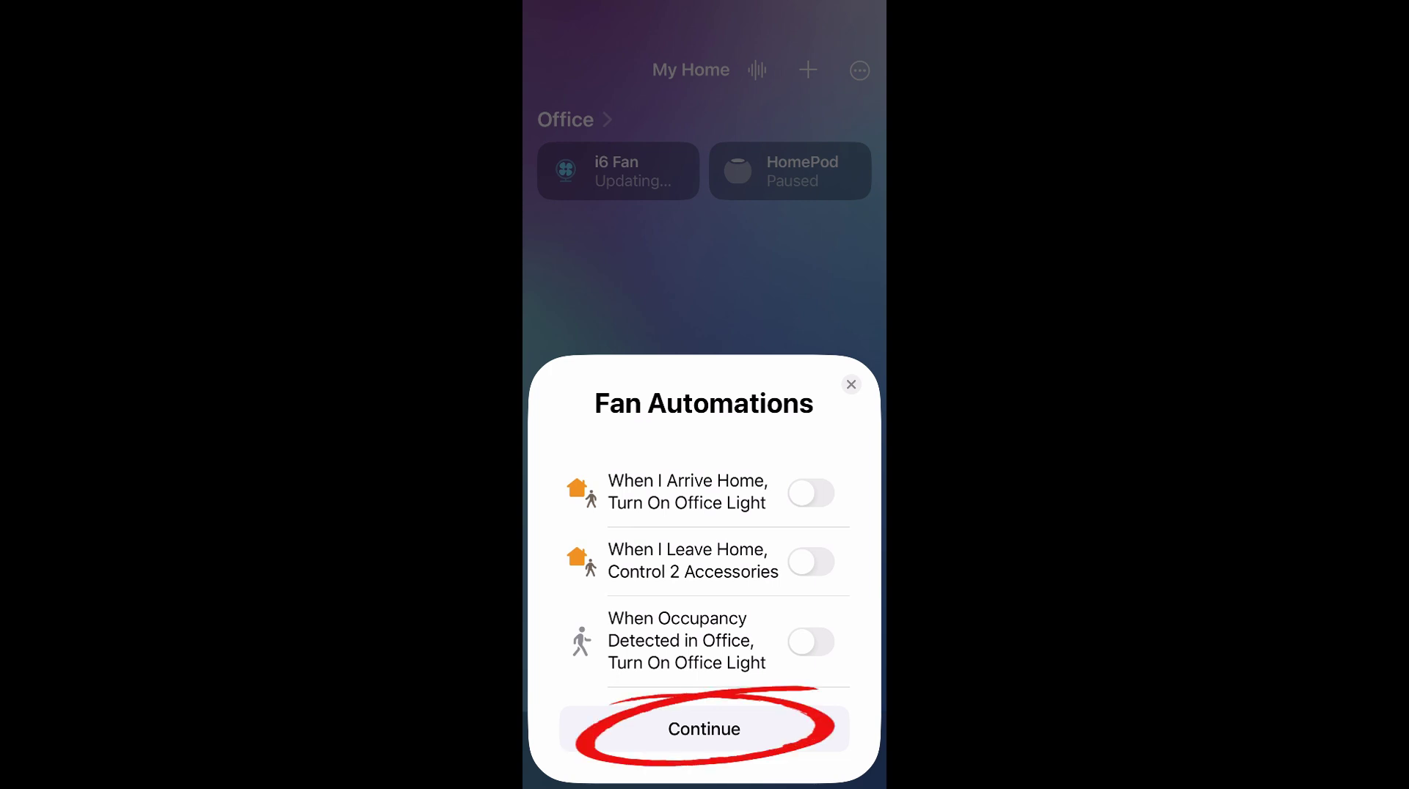
click(704, 729)
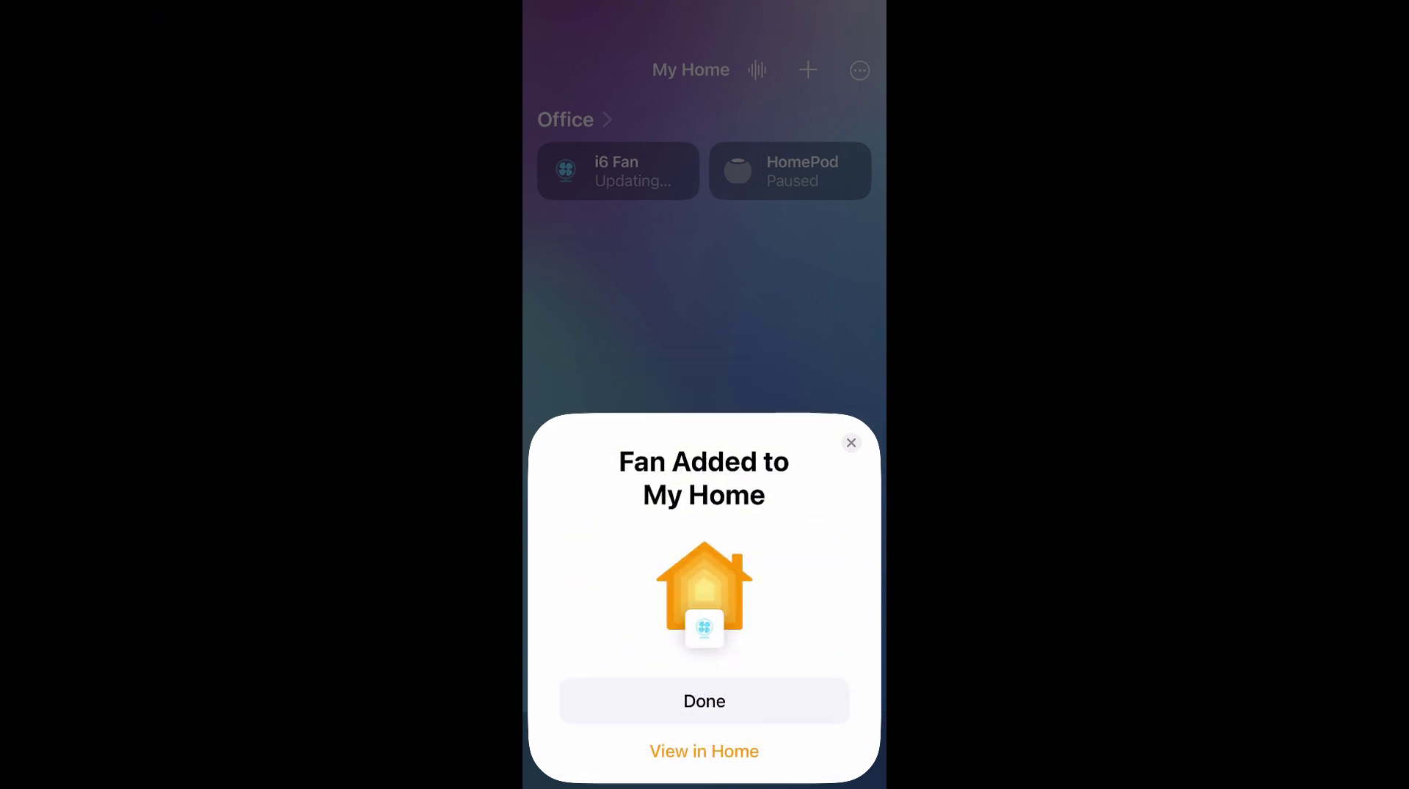